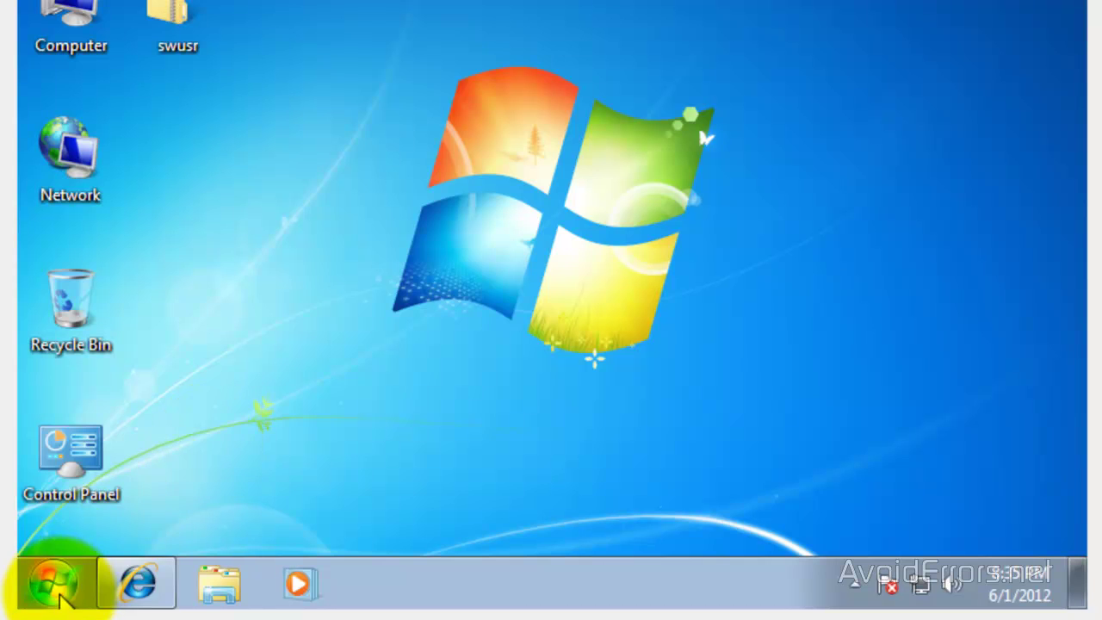
# - Check whether the Switch user option is available among the shutdown options
pyautogui.click(53, 584)
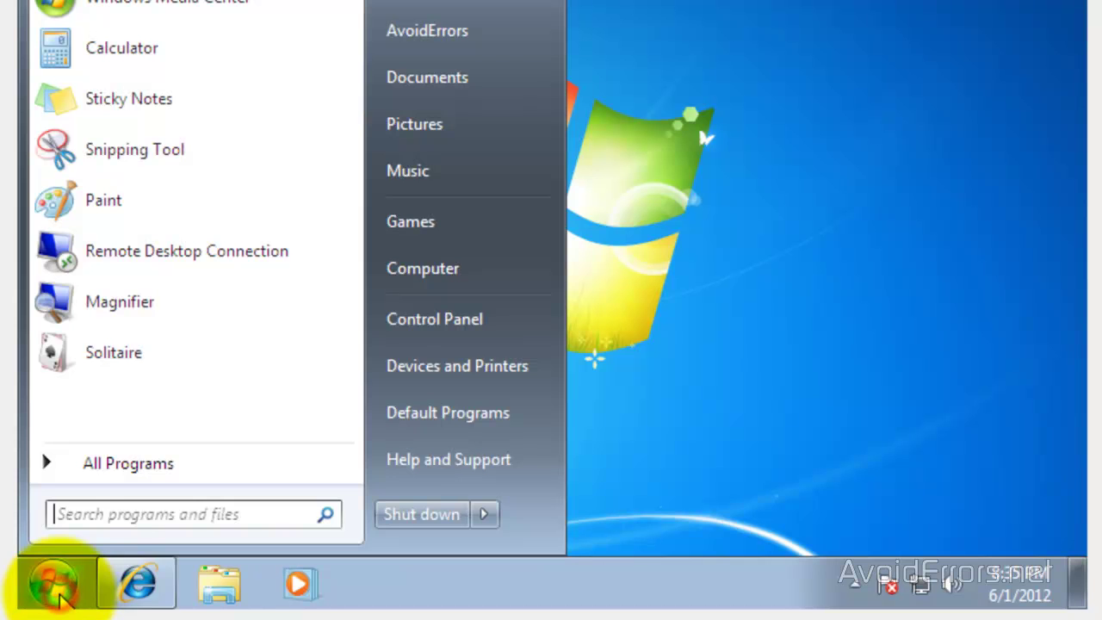
pyautogui.click(485, 515)
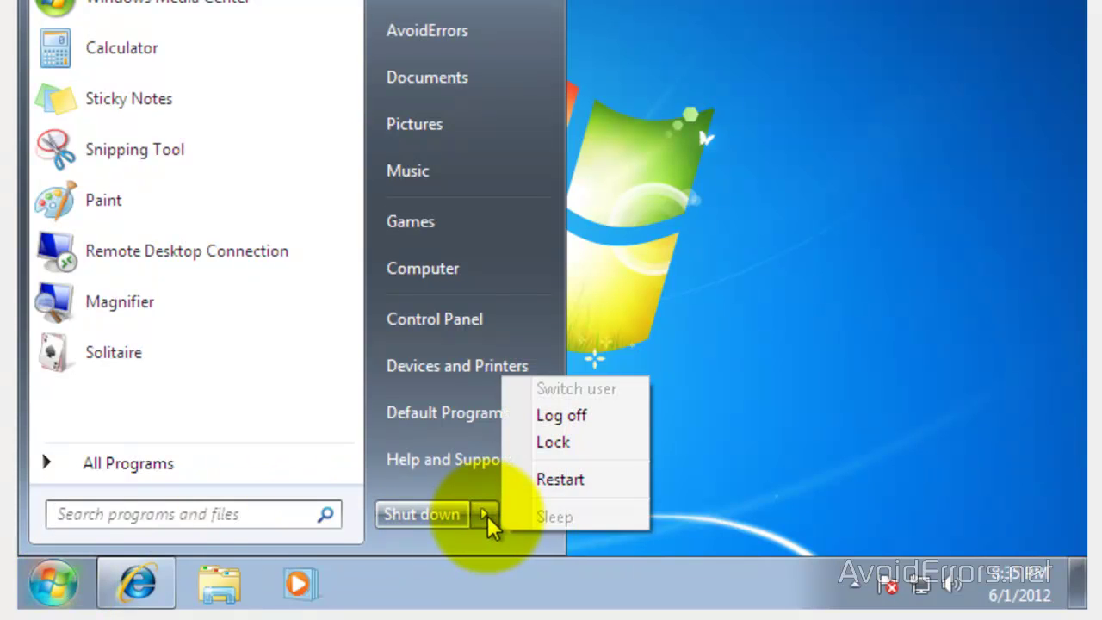
pyautogui.click(579, 404)
pyautogui.click(578, 398)
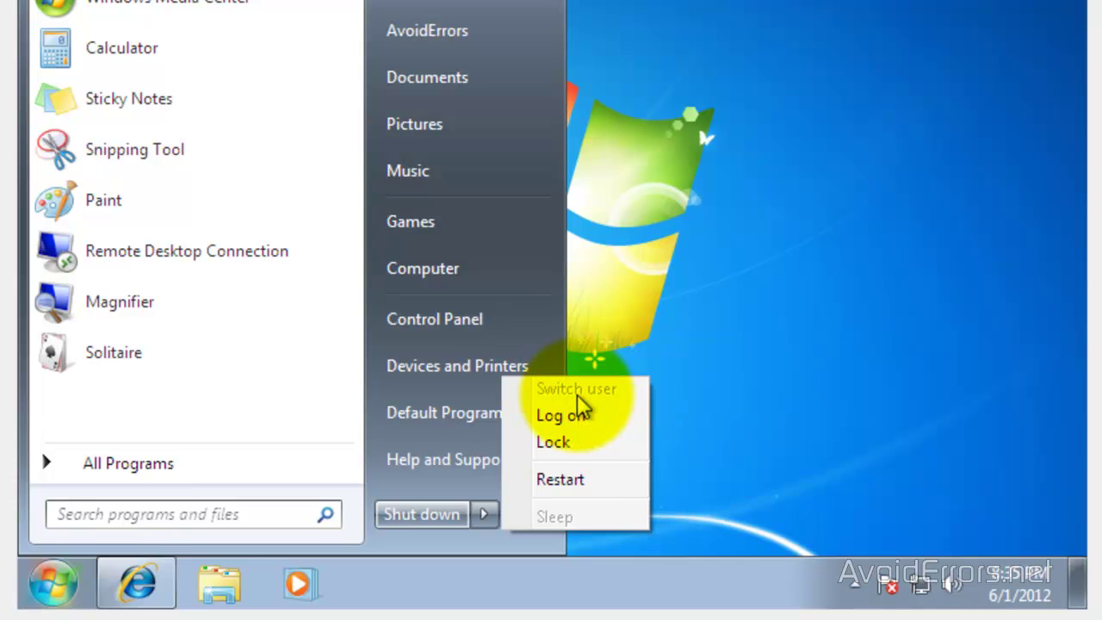
pyautogui.click(630, 368)
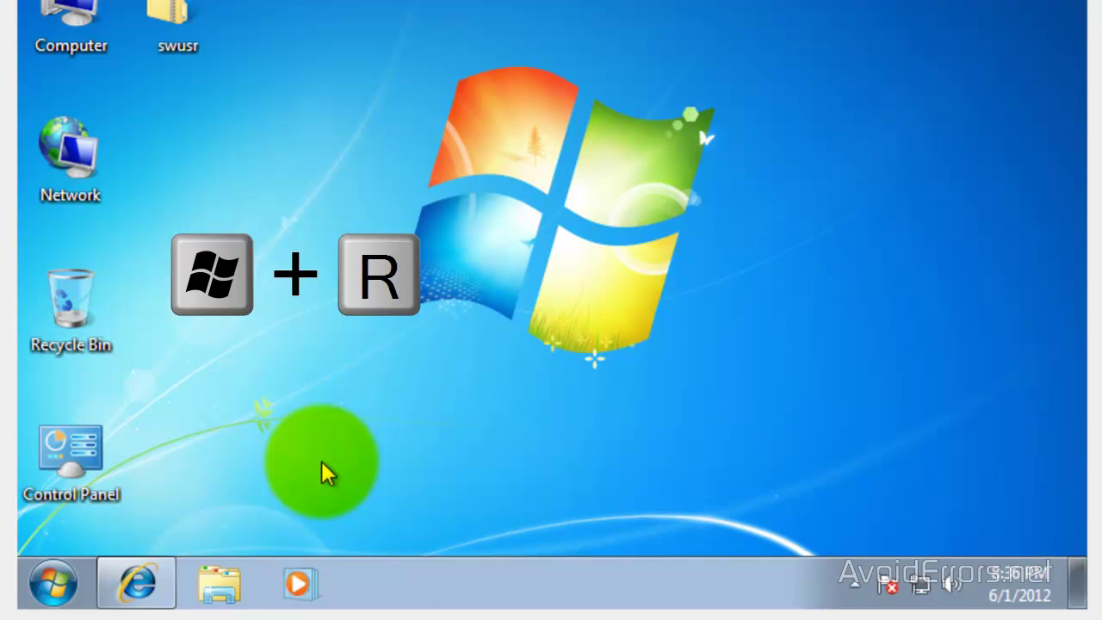
# - Launch Registry Editor by running regedit and allow it to make changes to the computer
pyautogui.press('super+r')
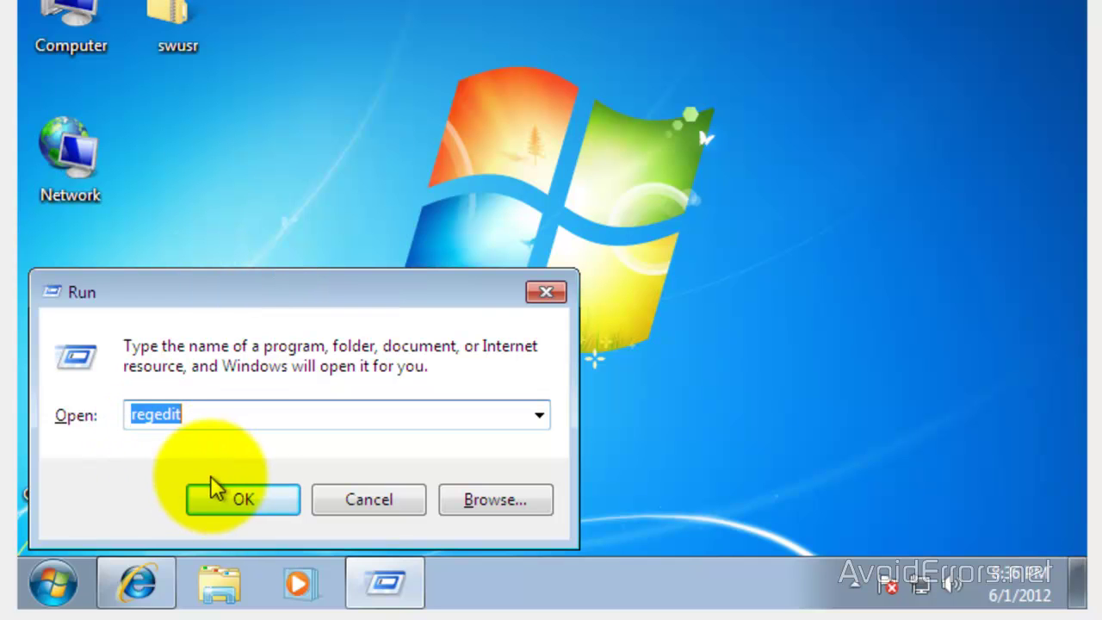
pyautogui.click(217, 500)
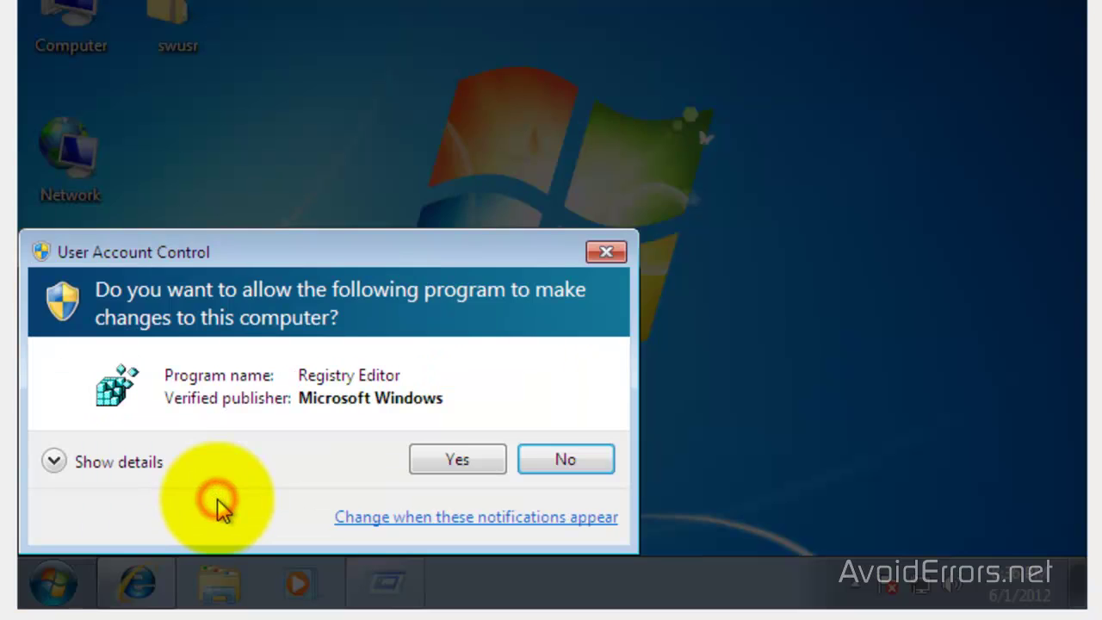
pyautogui.click(428, 458)
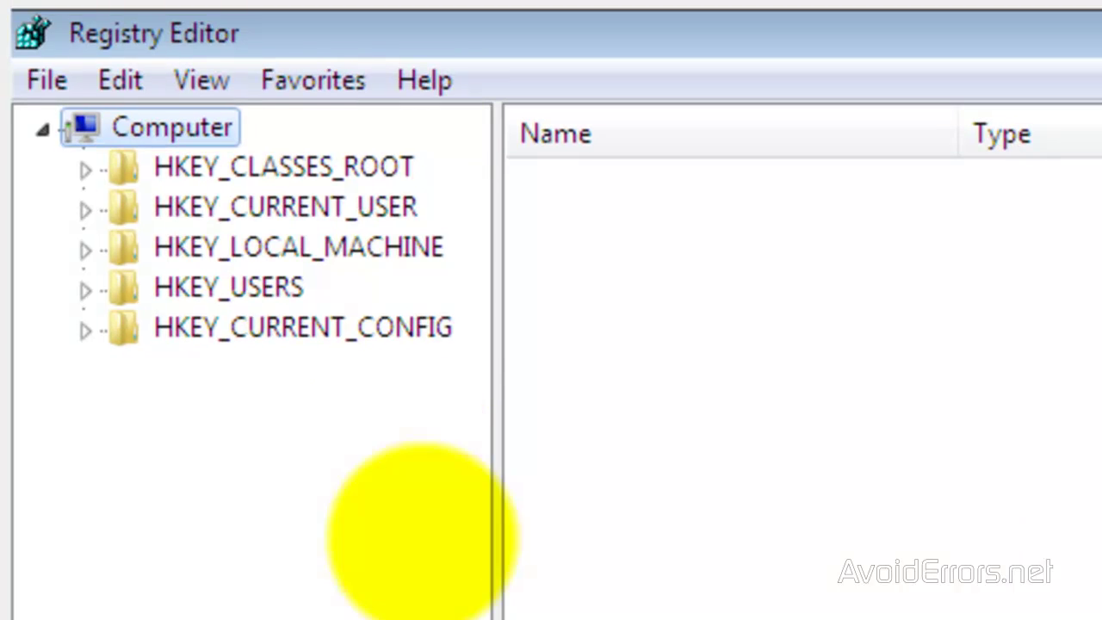
# - Open the registry key HKEY_LOCAL_MACHINE\SOFTWARE\Microsoft\Windows\CurrentVersion\Policies\System
pyautogui.click(91, 251)
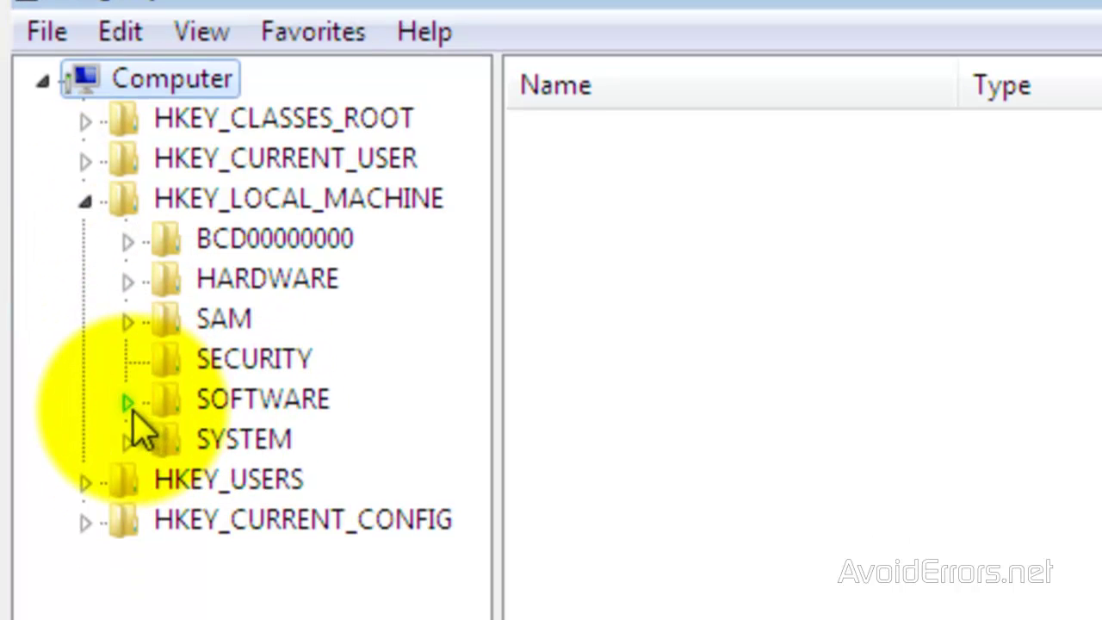
pyautogui.click(128, 449)
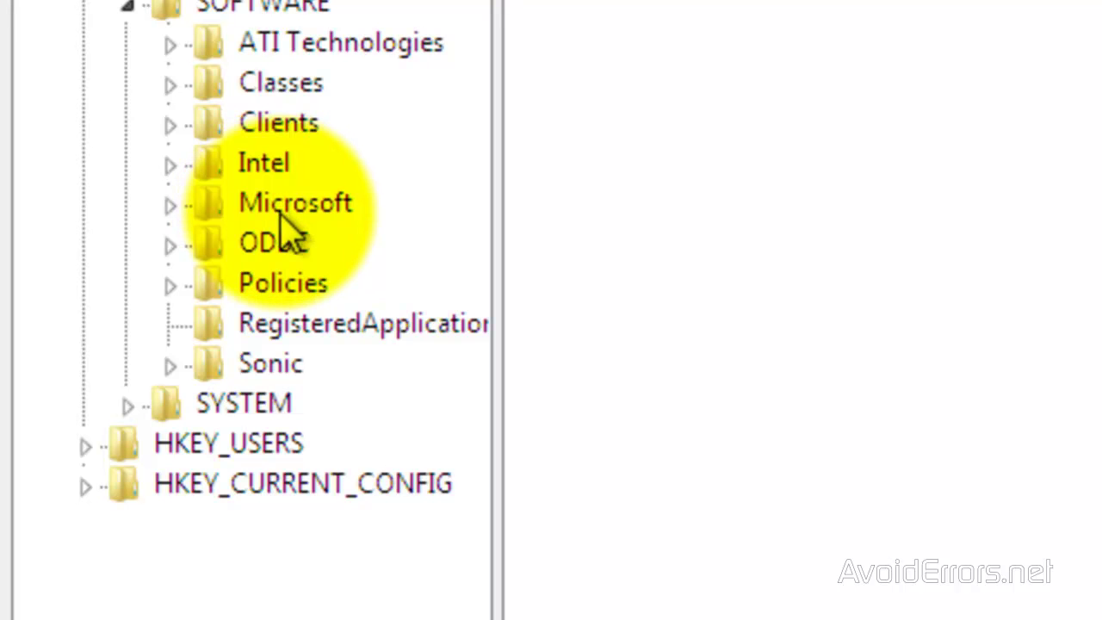
pyautogui.click(168, 211)
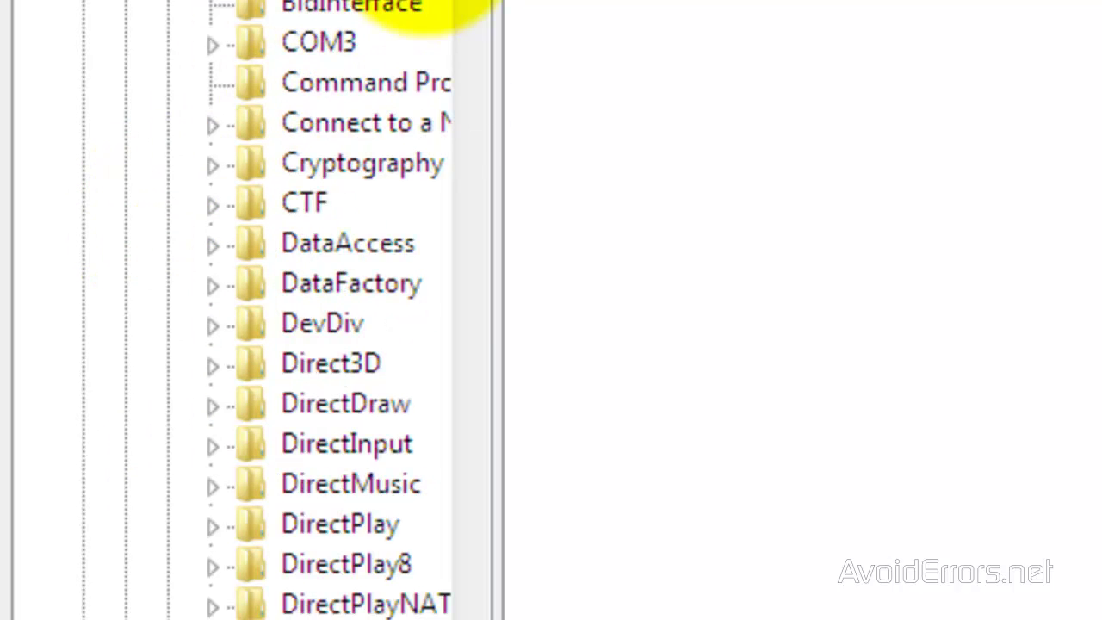
pyautogui.moveTo(491, 0); pyautogui.dragTo(502, 575)
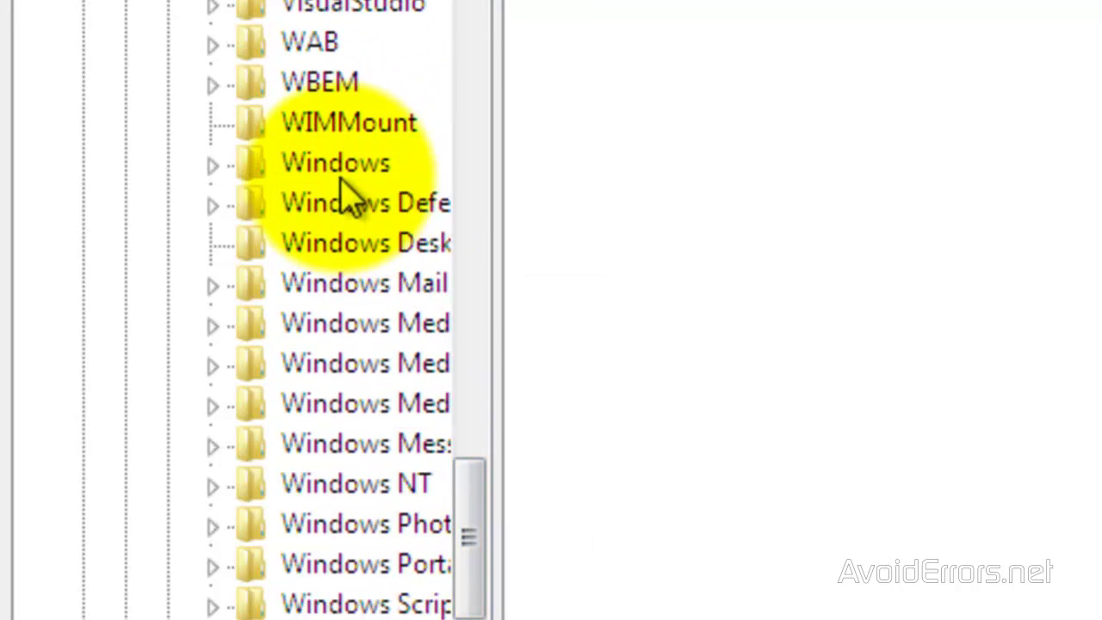
pyautogui.click(211, 165)
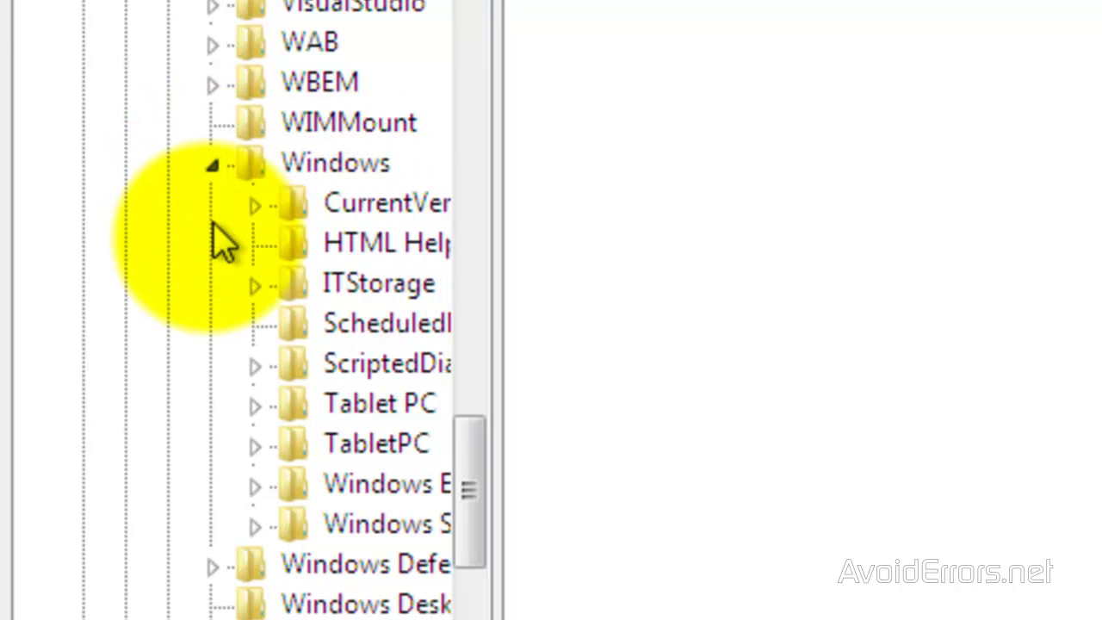
pyautogui.hscroll(5, 233, 310)
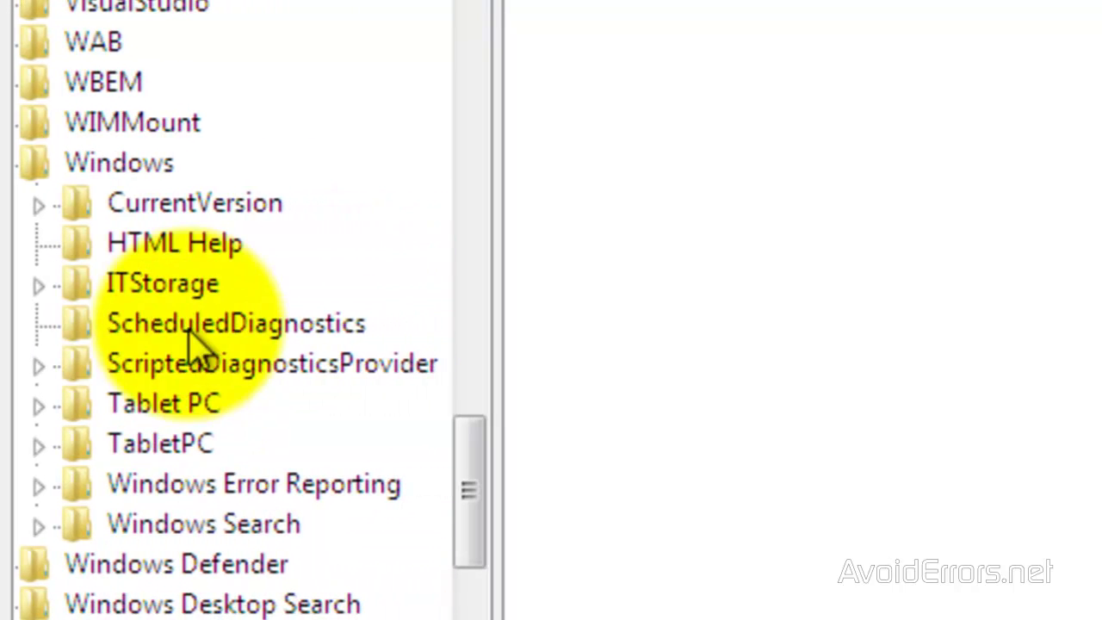
pyautogui.click(41, 206)
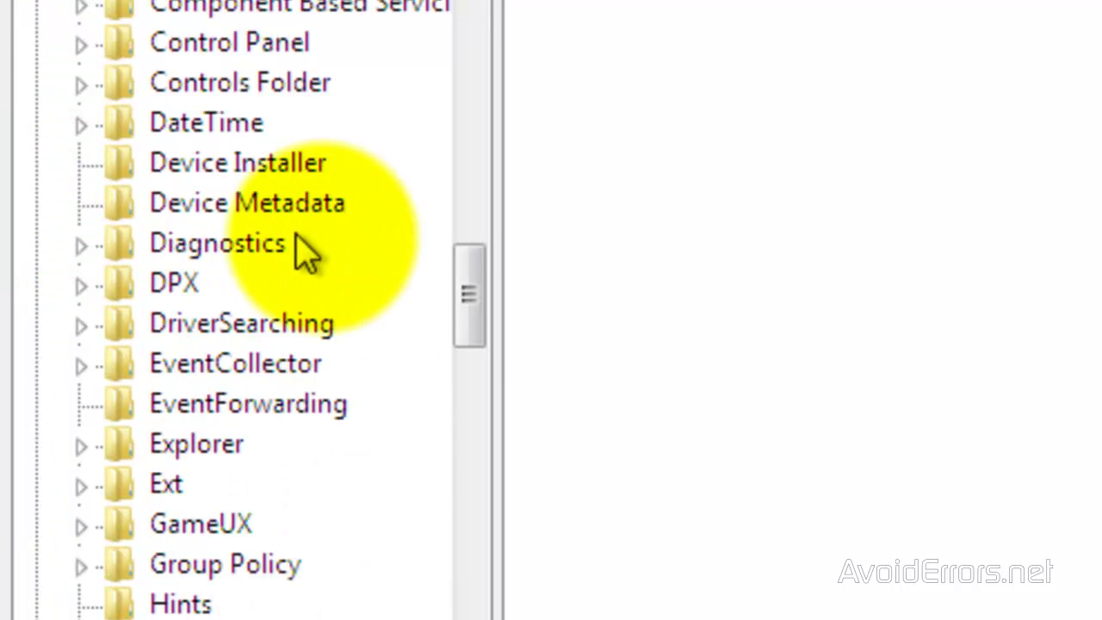
pyautogui.moveTo(467, 297); pyautogui.dragTo(469, 422)
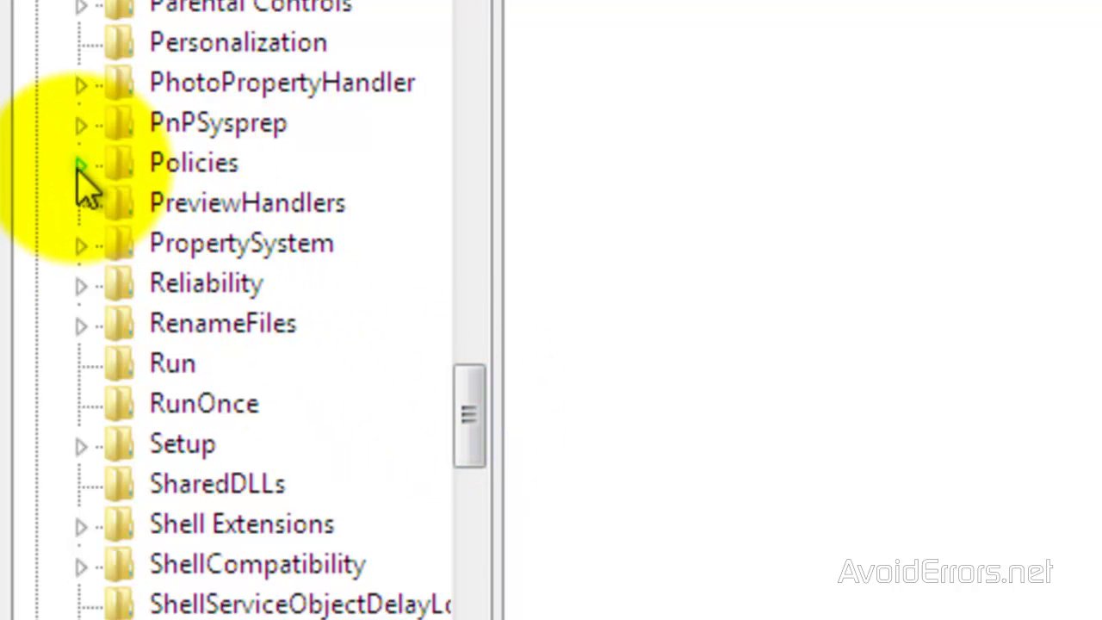
pyautogui.click(80, 163)
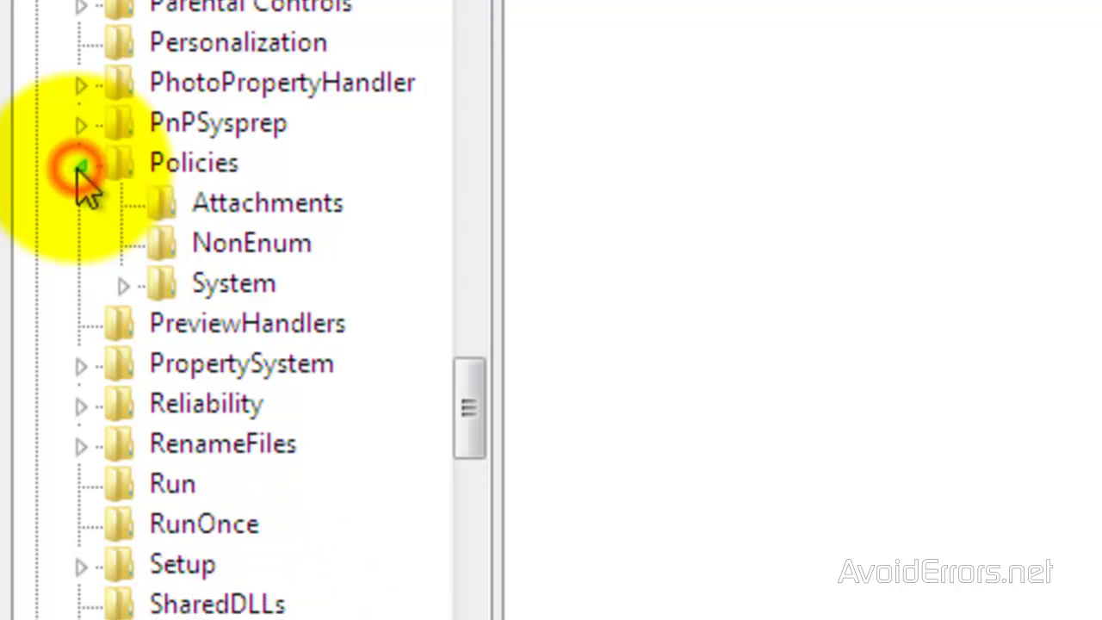
pyautogui.click(200, 290)
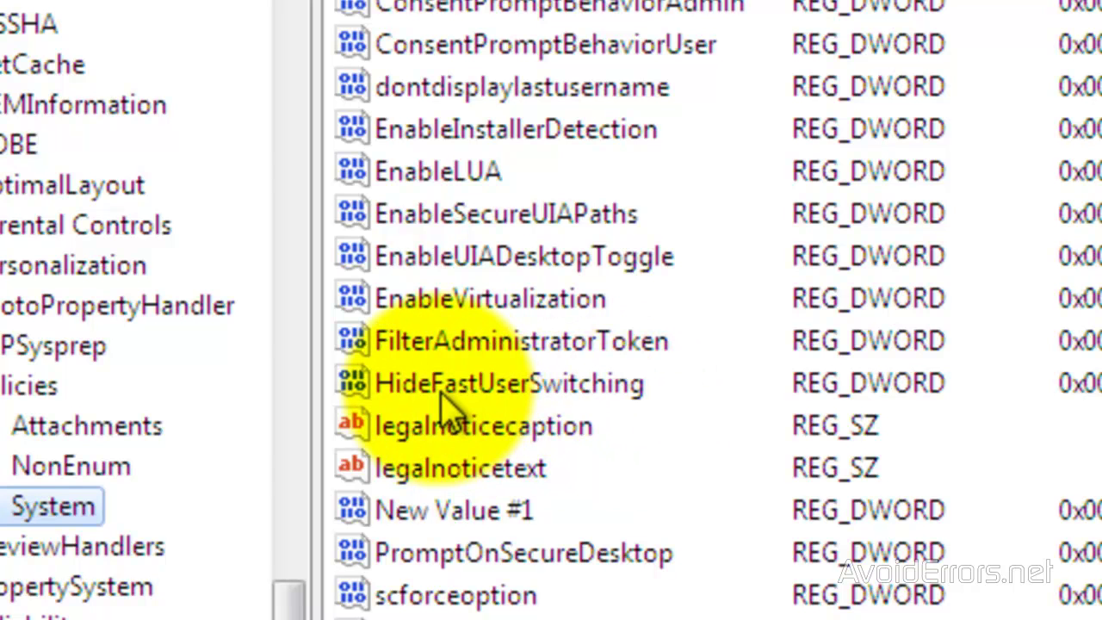
# - Set the value data of HideFastUserSwitching in the System key to 0
pyautogui.rightClick(443, 400)
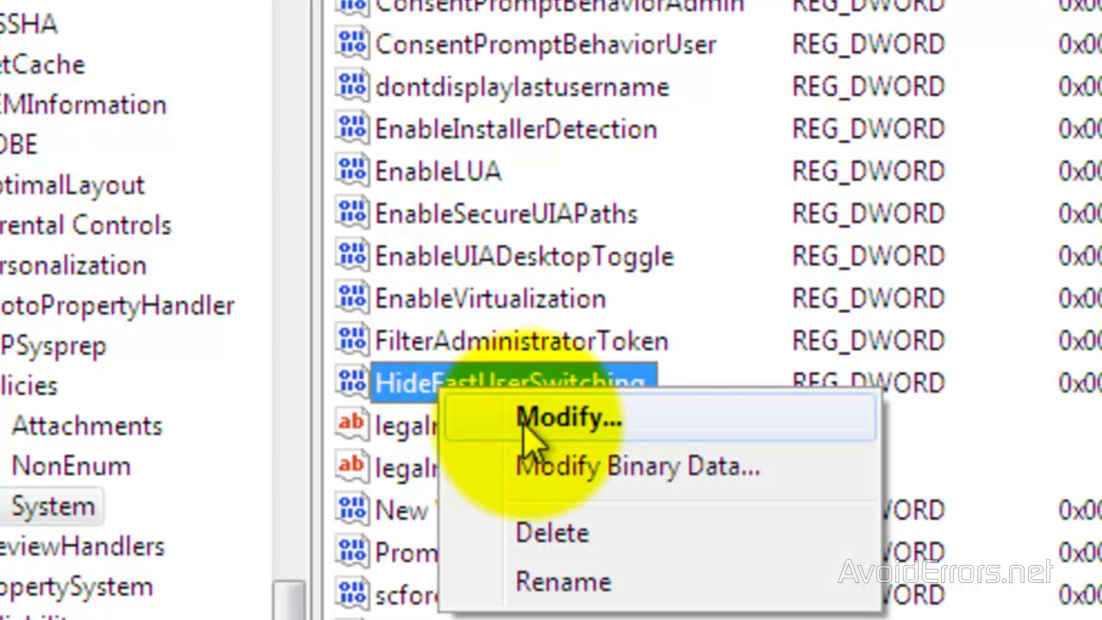
pyautogui.click(648, 422)
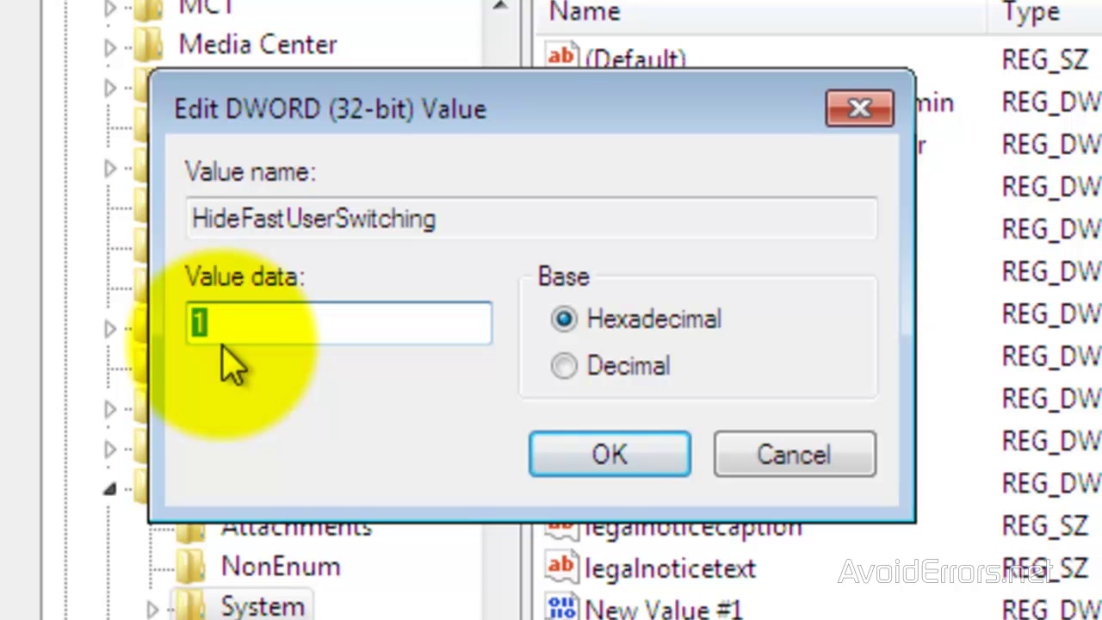
pyautogui.write('0')
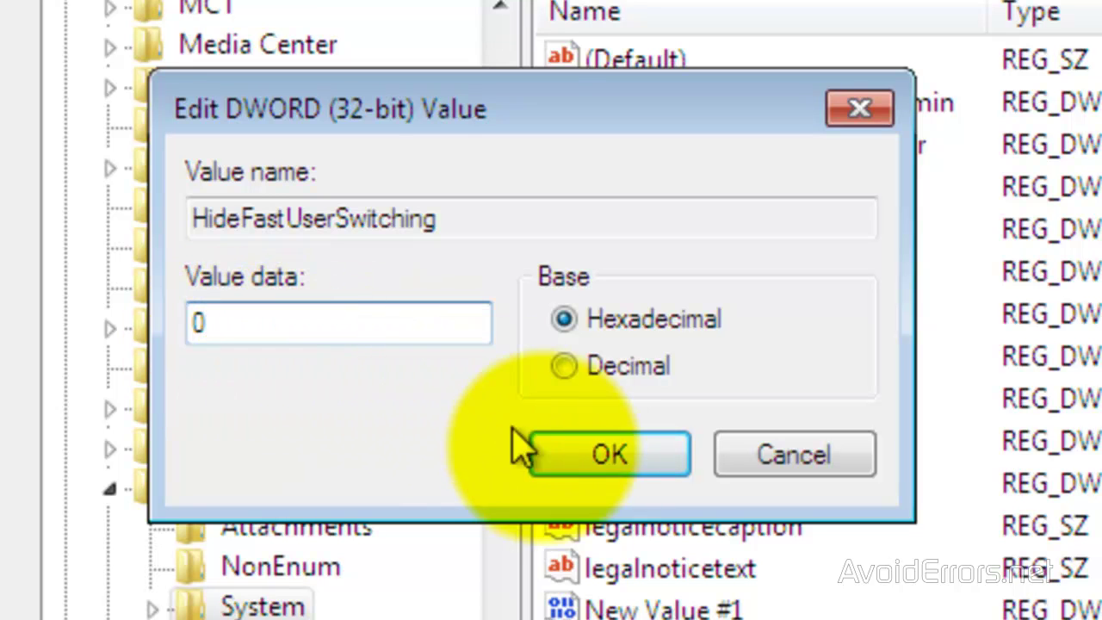
pyautogui.click(575, 464)
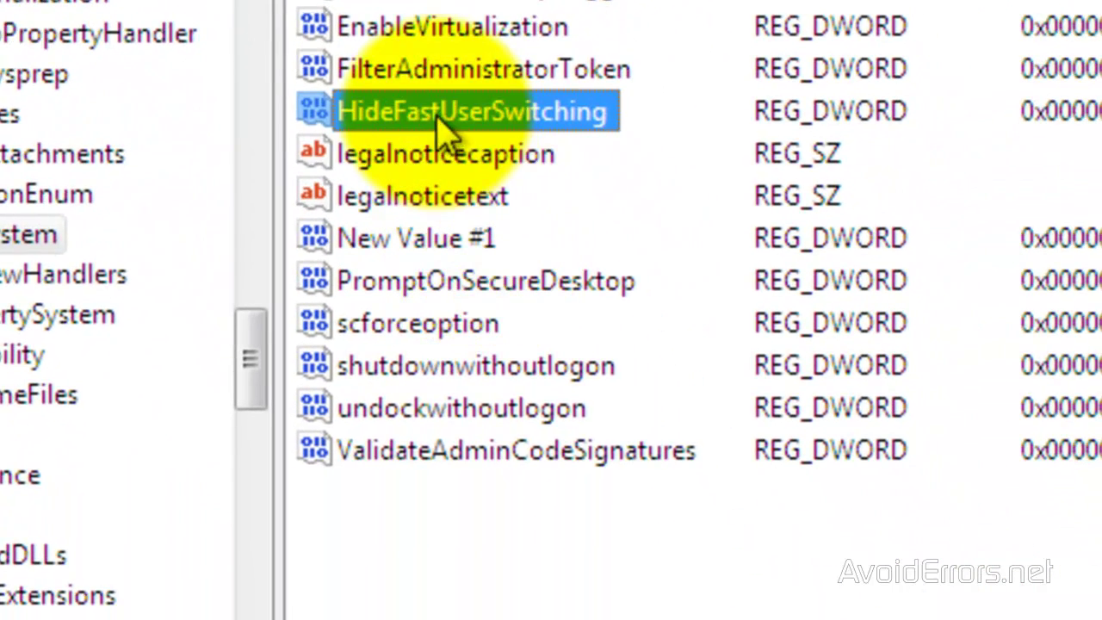
# - Delete the HideFastUserSwitching value from the System key and confirm the permanent deletion
pyautogui.rightClick(443, 129)
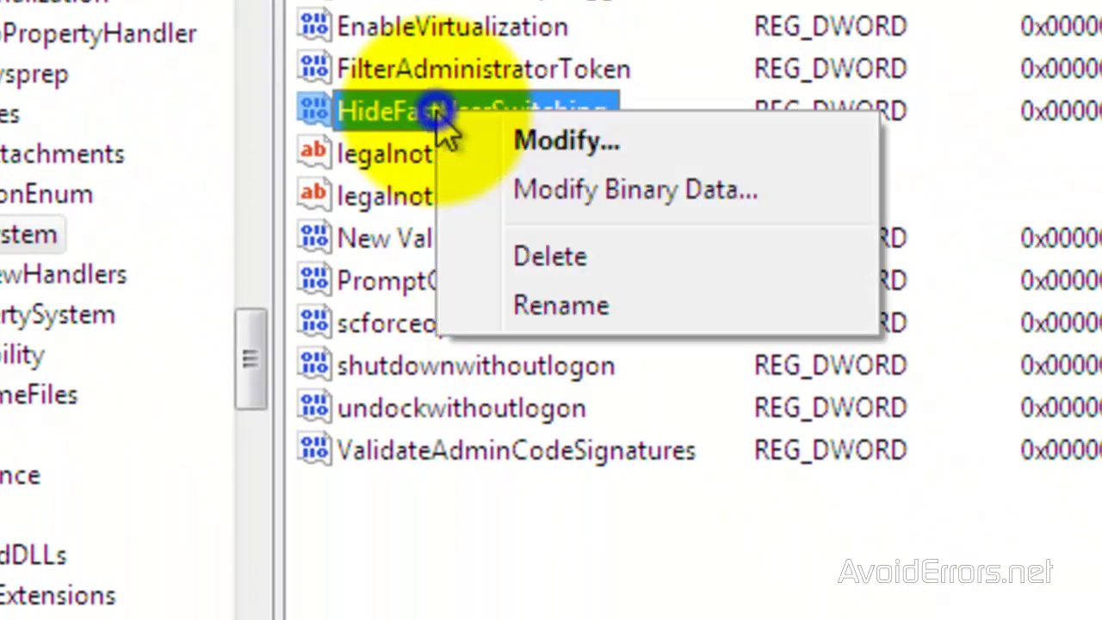
pyautogui.click(564, 259)
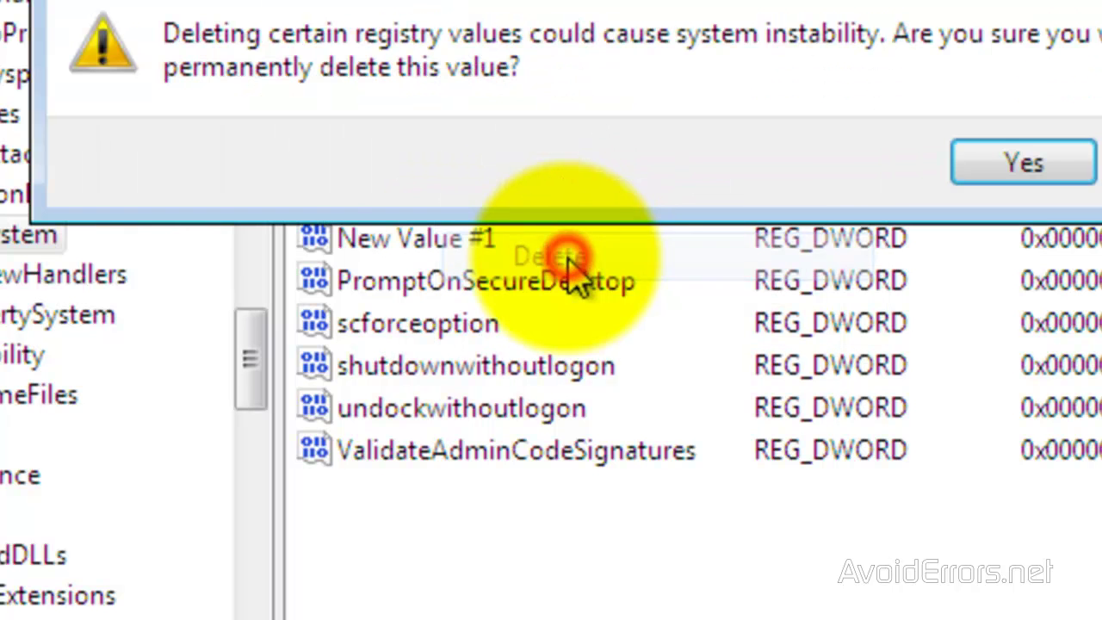
pyautogui.click(1025, 172)
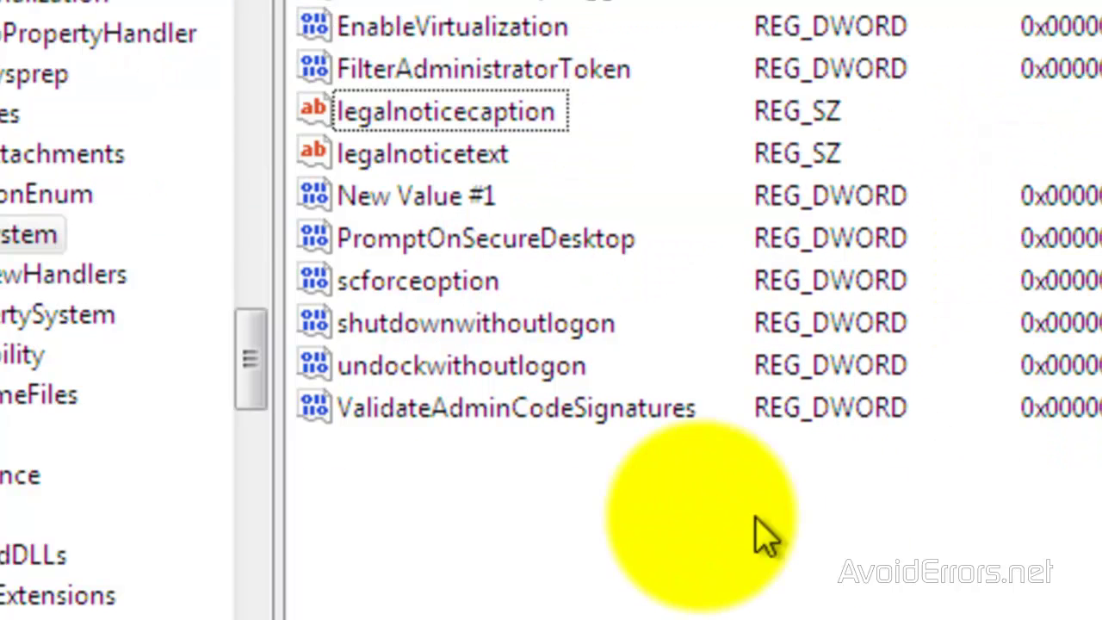
# - Create a new DWORD (32-bit) value named HideFastUserSwitching in the System key
pyautogui.rightClick(354, 463)
pyautogui.moveTo(448, 491)
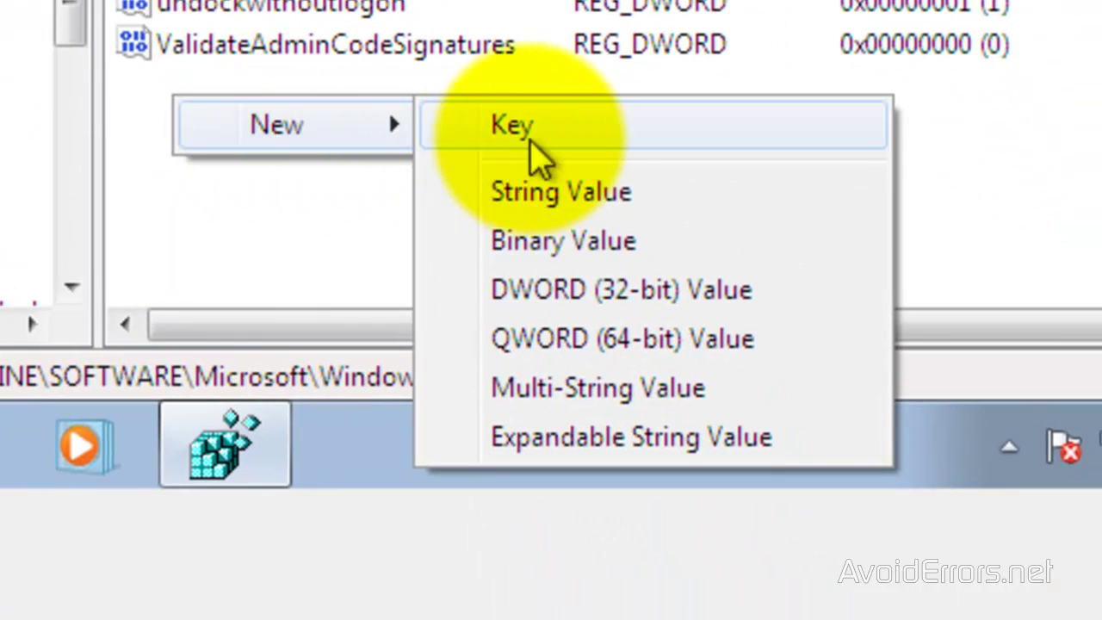
pyautogui.click(777, 301)
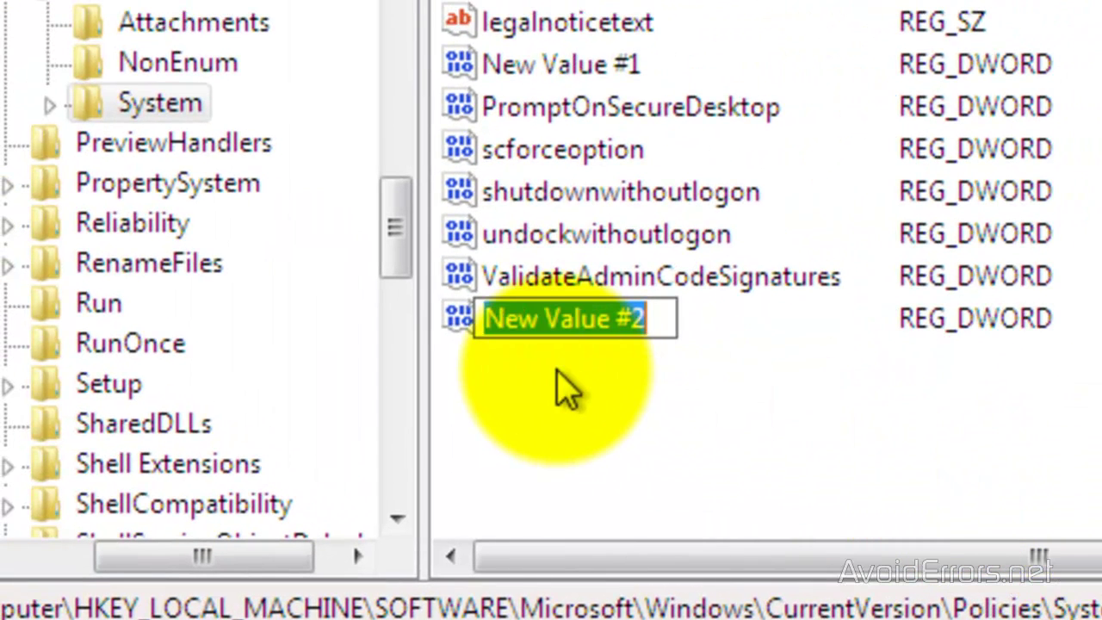
pyautogui.rightClick(541, 319)
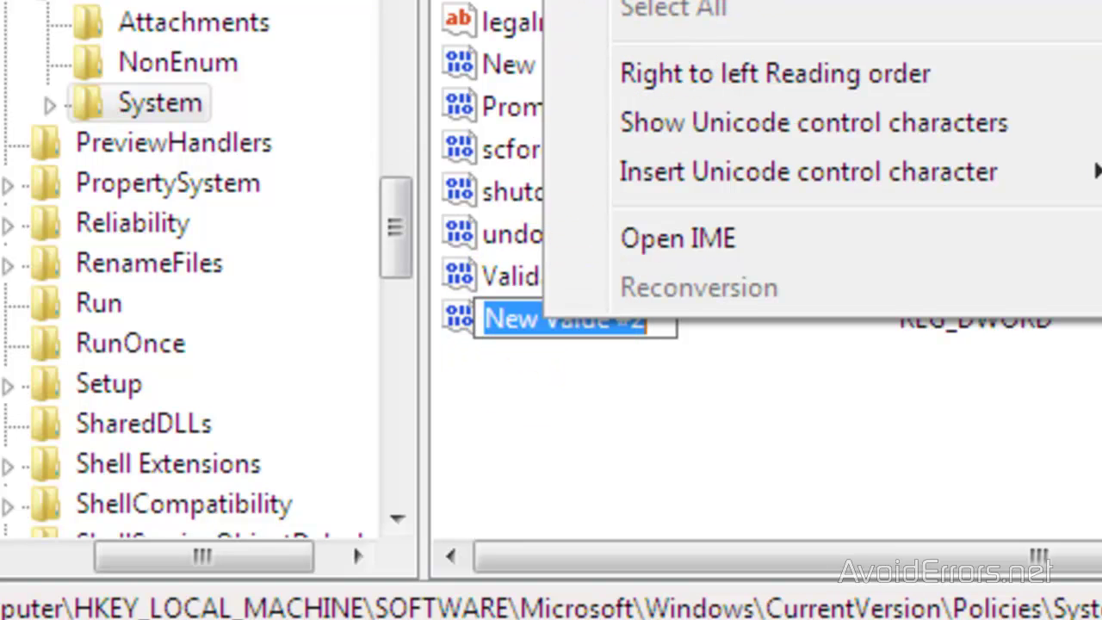
pyautogui.click(679, 0)
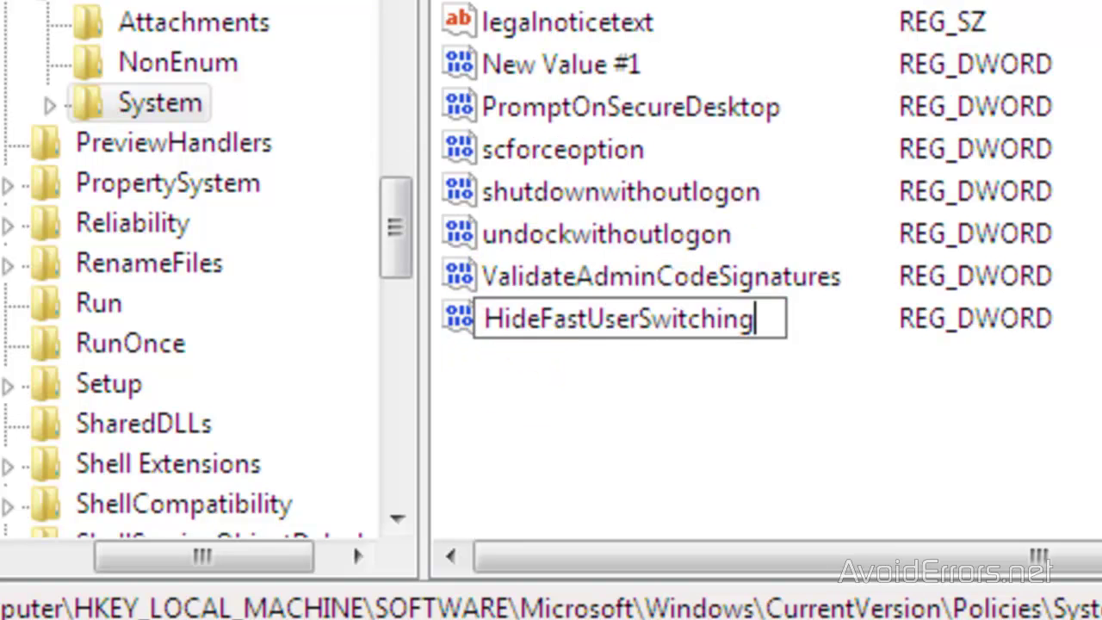
pyautogui.click(568, 398)
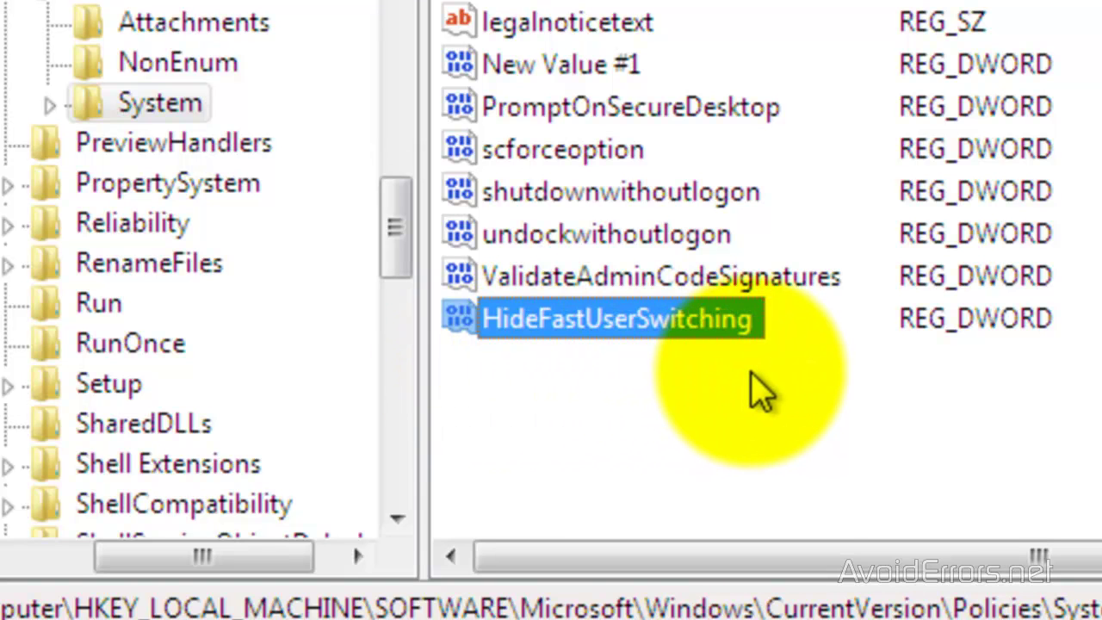
# - Open the new HideFastUserSwitching value for modification and accept 0 as its value data
pyautogui.rightClick(575, 331)
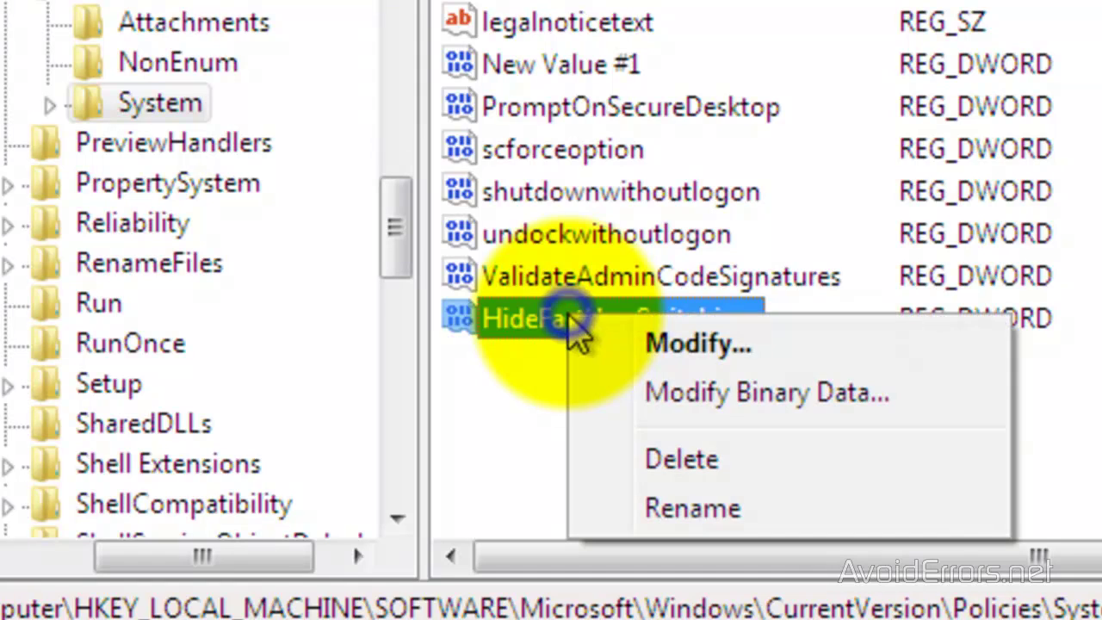
pyautogui.click(674, 362)
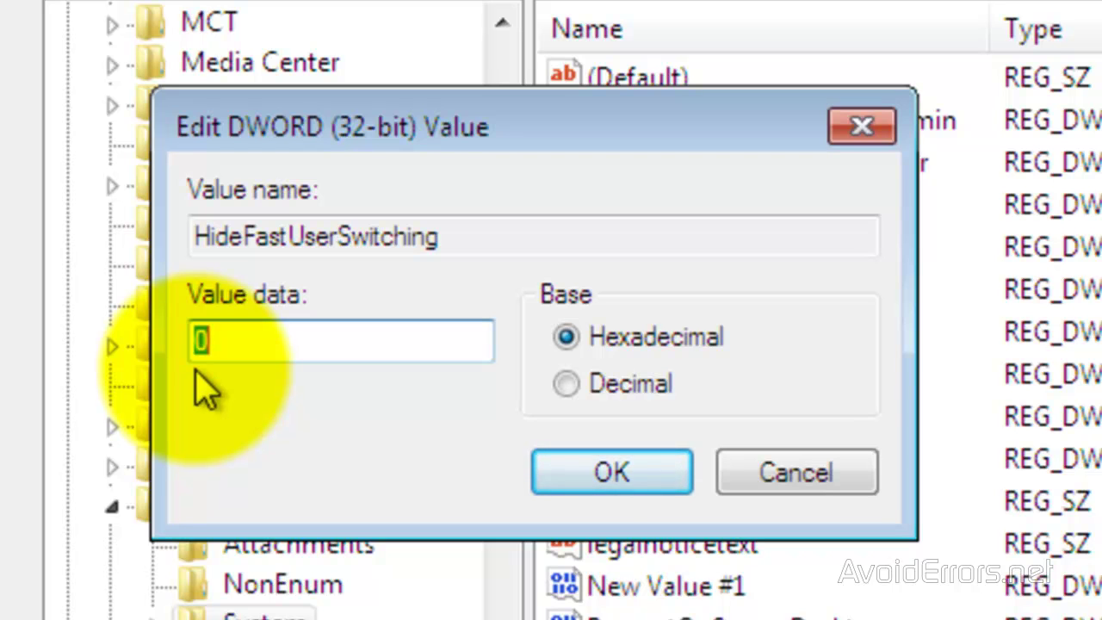
pyautogui.click(606, 475)
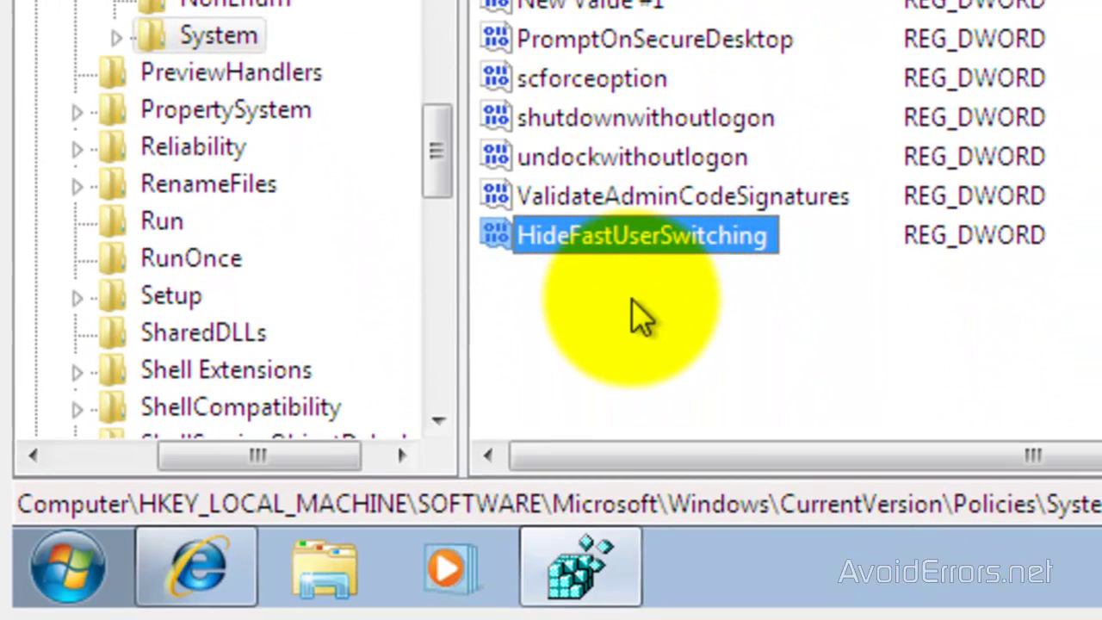
pyautogui.click(631, 299)
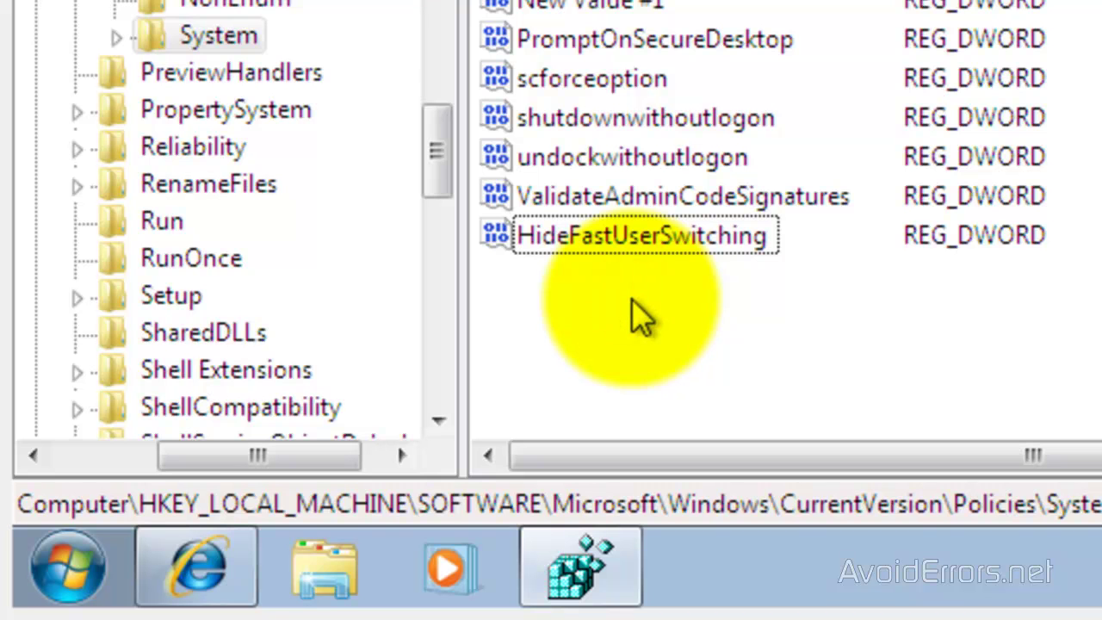
# - Log off from Windows and sign back in to the same user account
pyautogui.click(74, 582)
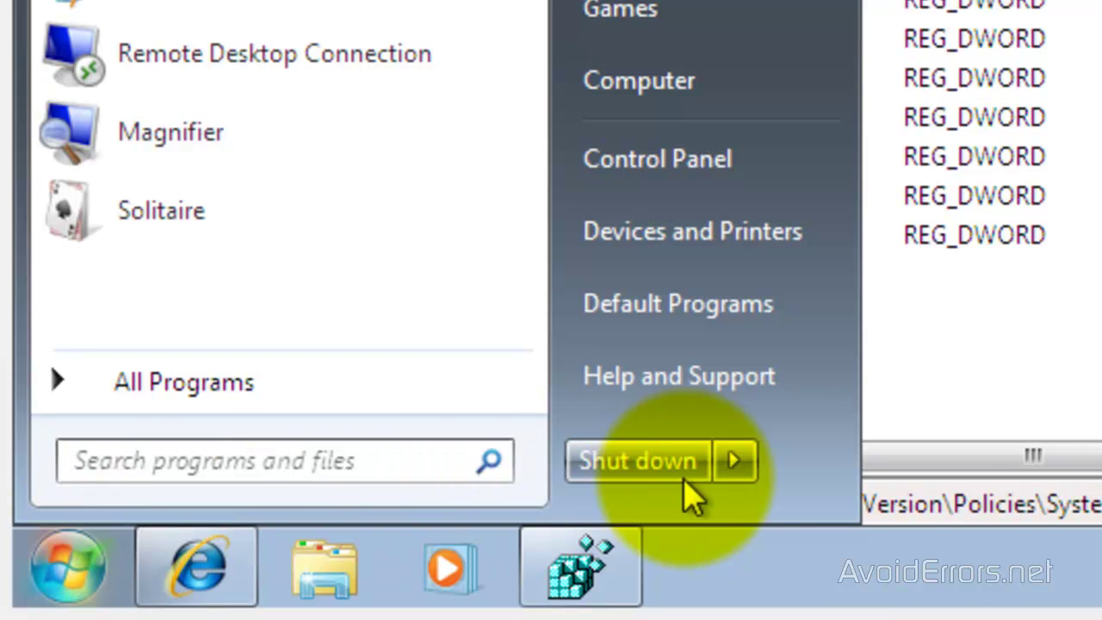
pyautogui.moveTo(733, 475)
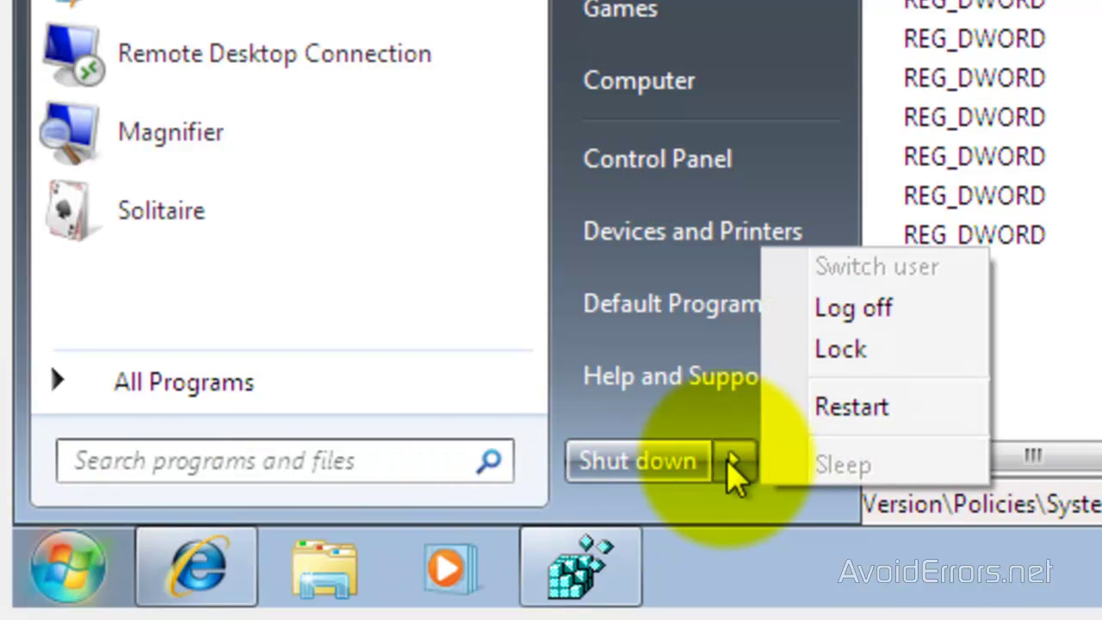
pyautogui.click(850, 312)
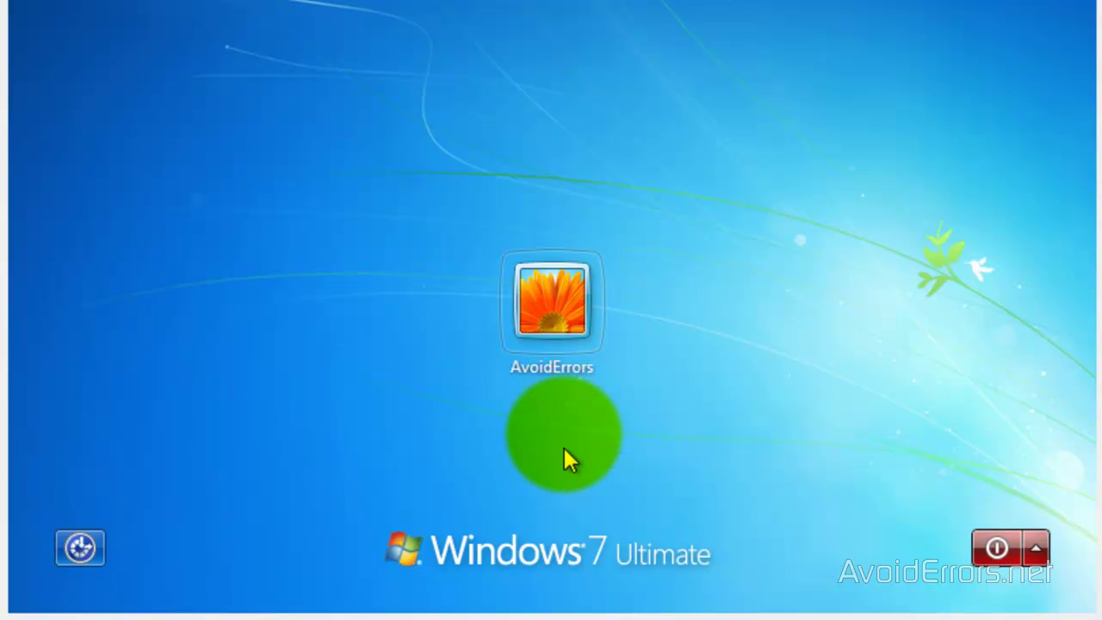
pyautogui.click(551, 320)
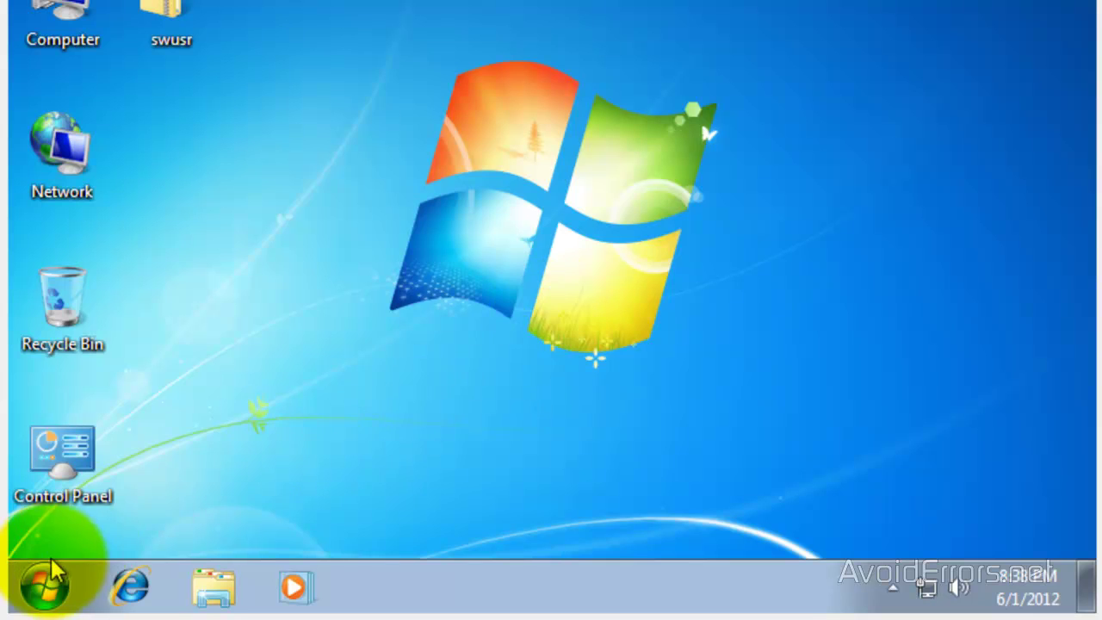
# - Recheck the Switch user option in the shutdown options after signing back in
pyautogui.click(43, 586)
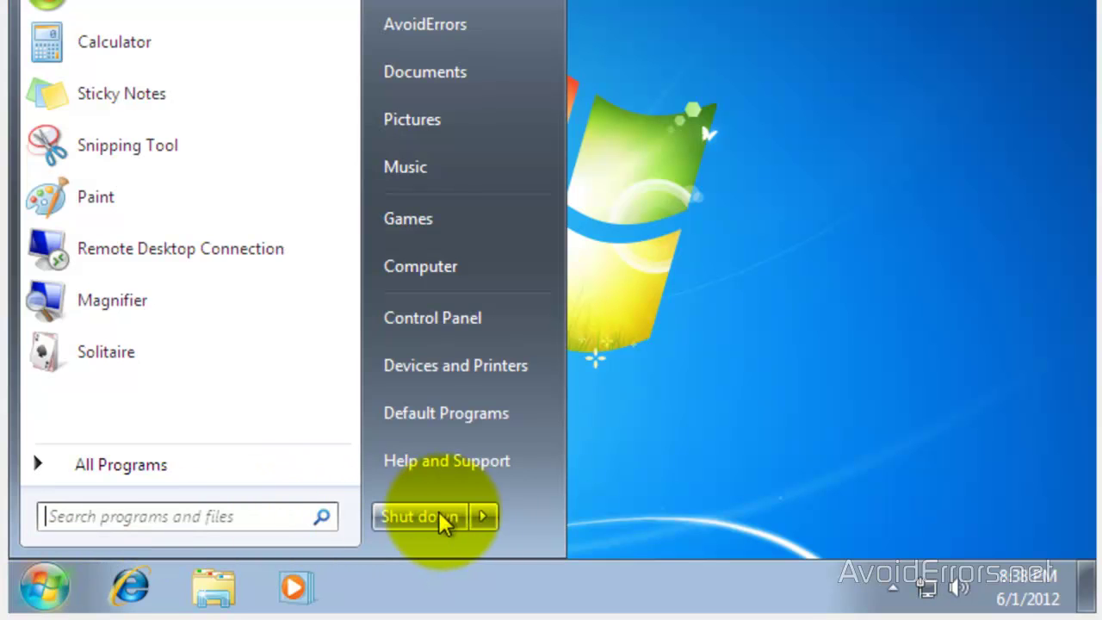
pyautogui.click(482, 516)
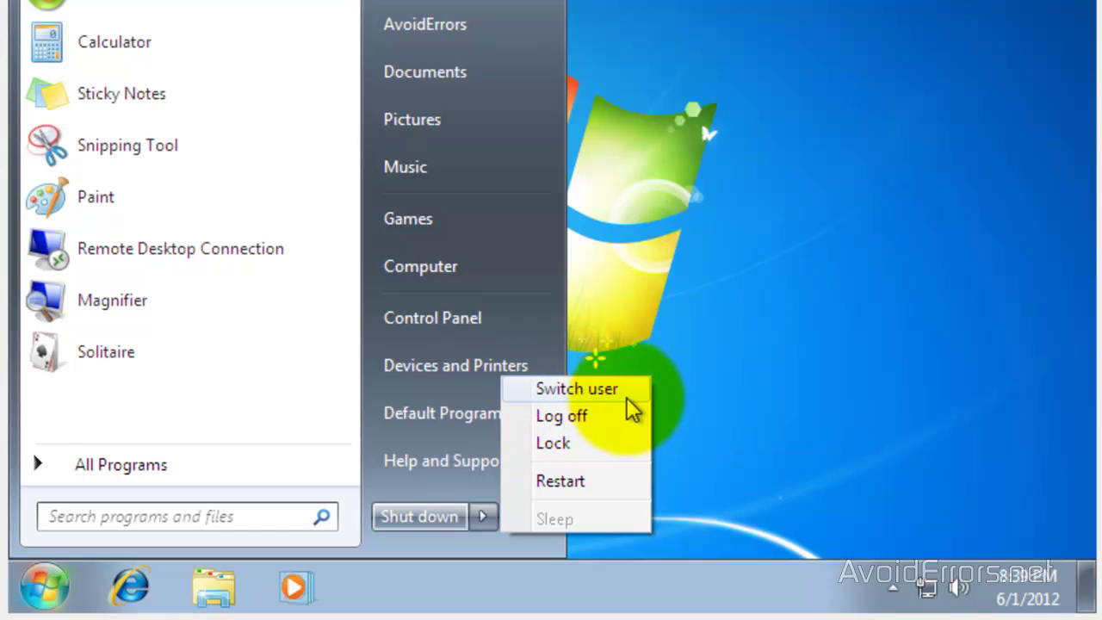
pyautogui.click(678, 342)
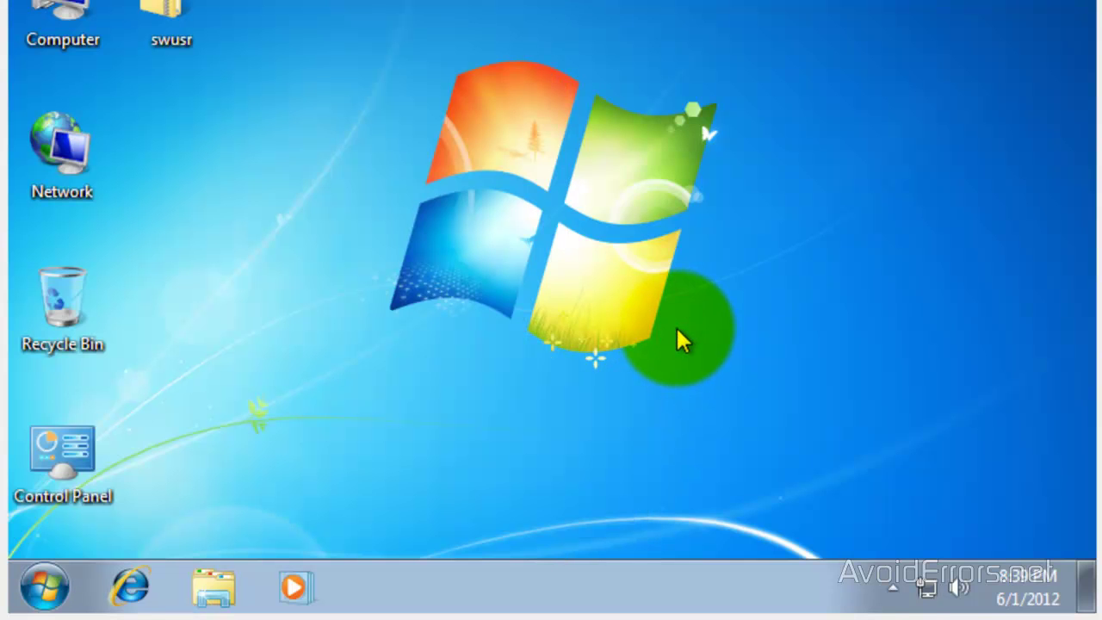